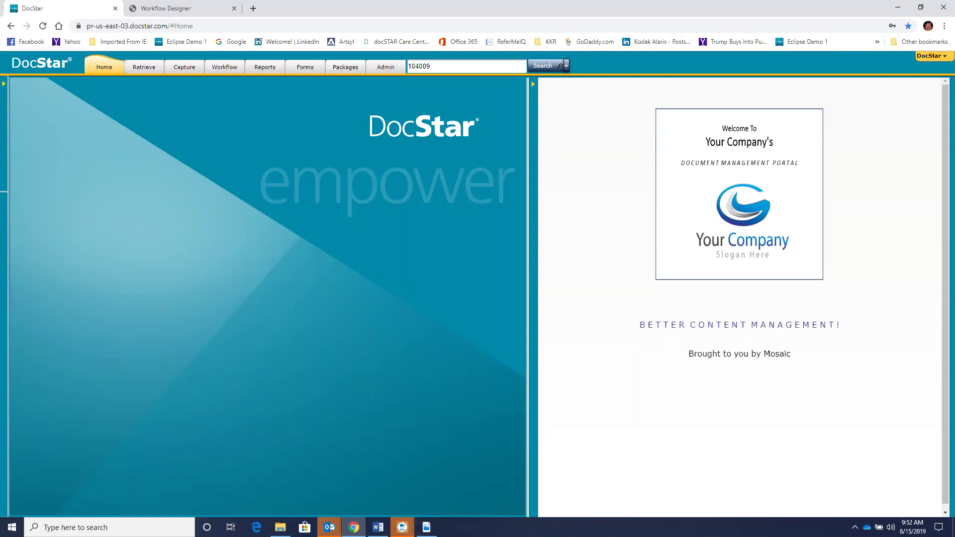
# View the work order automation benefits page in the open Whitaker Benefits.pdf and return to the browser.
pyautogui.click(427, 527)
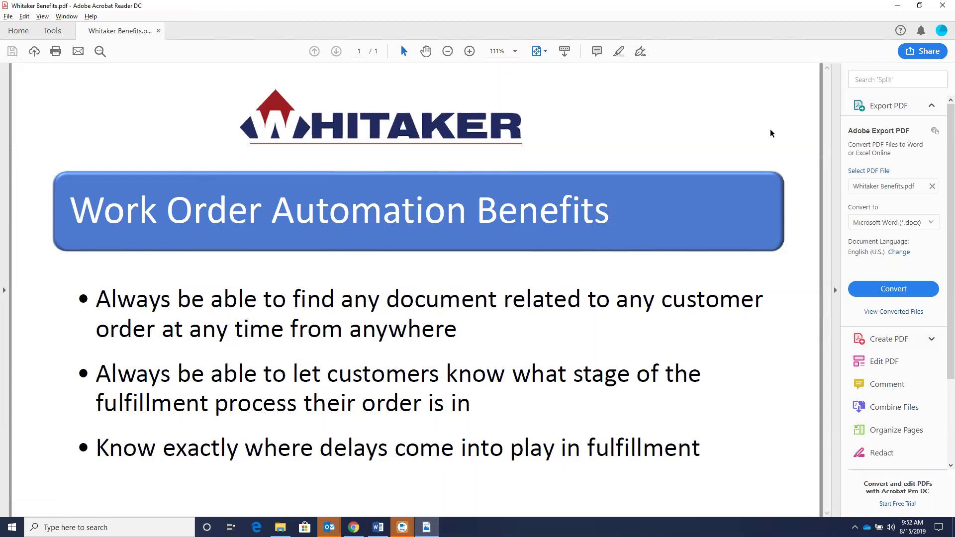
pyautogui.click(897, 6)
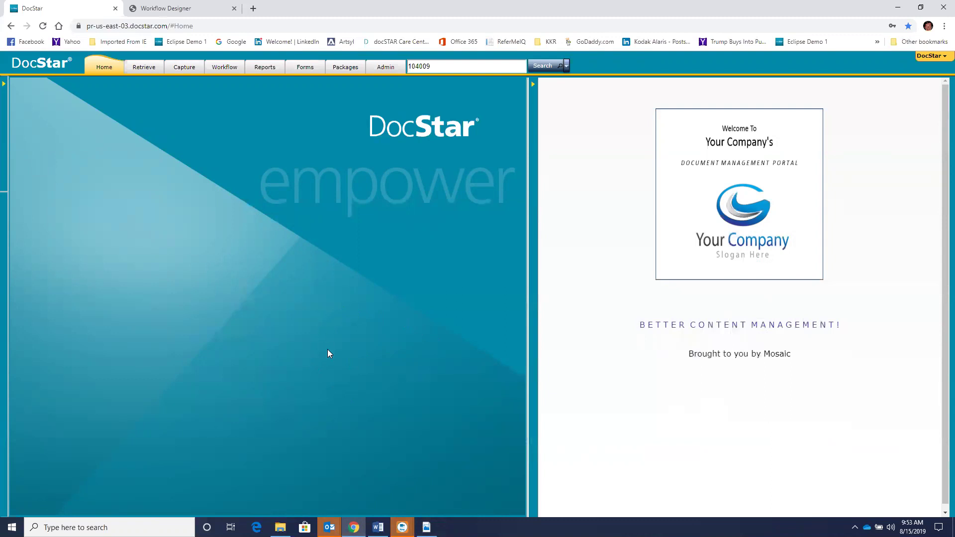
# Bring up the Whitaker package workflow diagram and look over the source PDFs in the Whitaker Oil Docs folder.
pyautogui.click(184, 12)
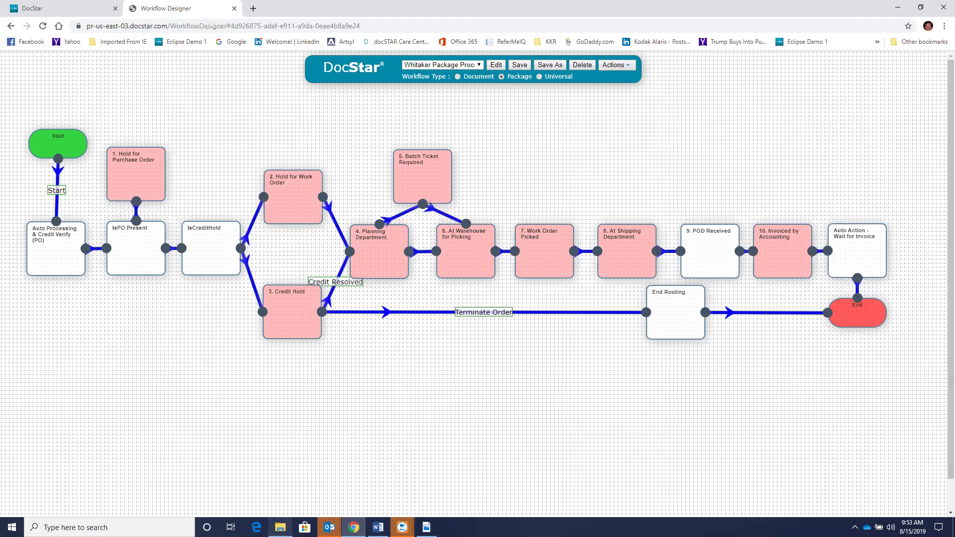
pyautogui.click(280, 527)
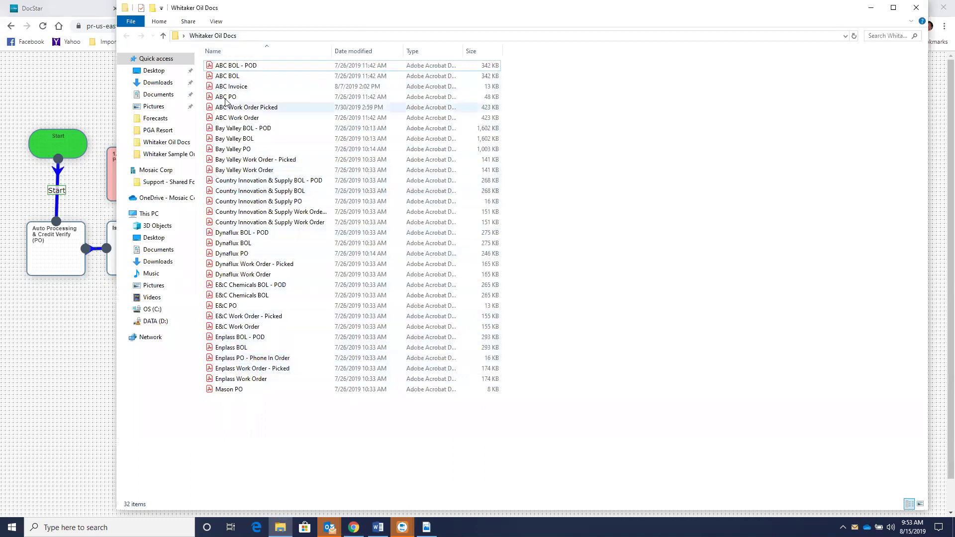
pyautogui.click(871, 8)
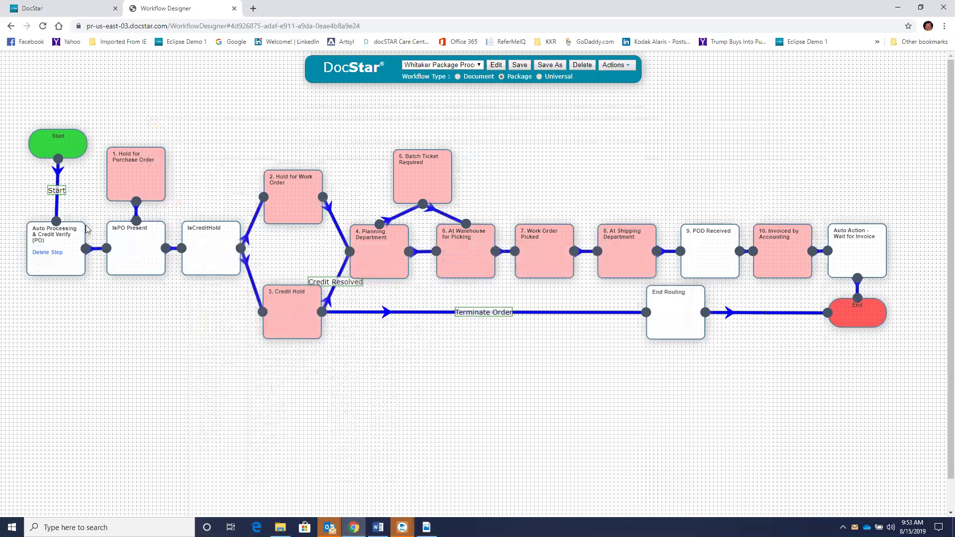
# Examine the package workflow steps in sequence, from the purchase order and credit checks through planning, warehouse, shipping and proof of delivery to accounting.
pyautogui.moveTo(139, 269)
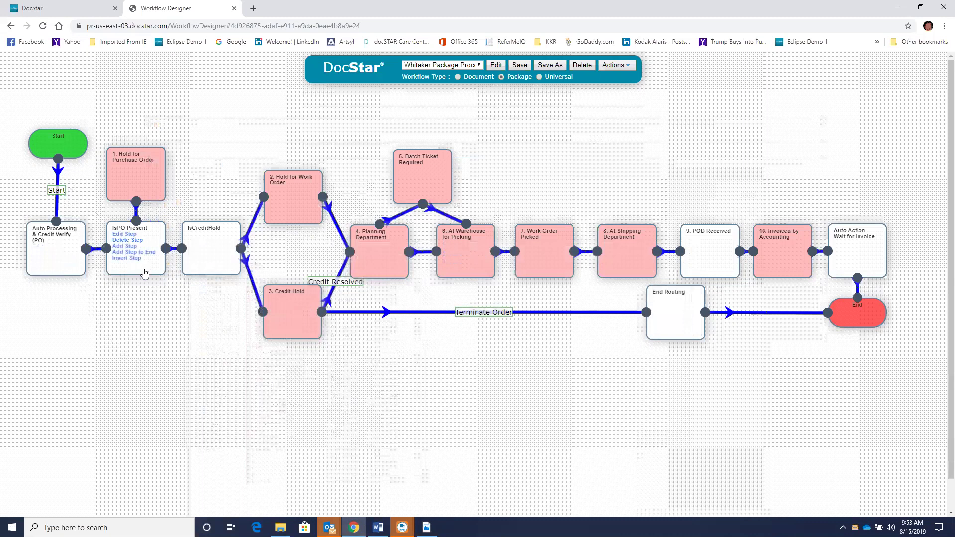
pyautogui.moveTo(217, 246)
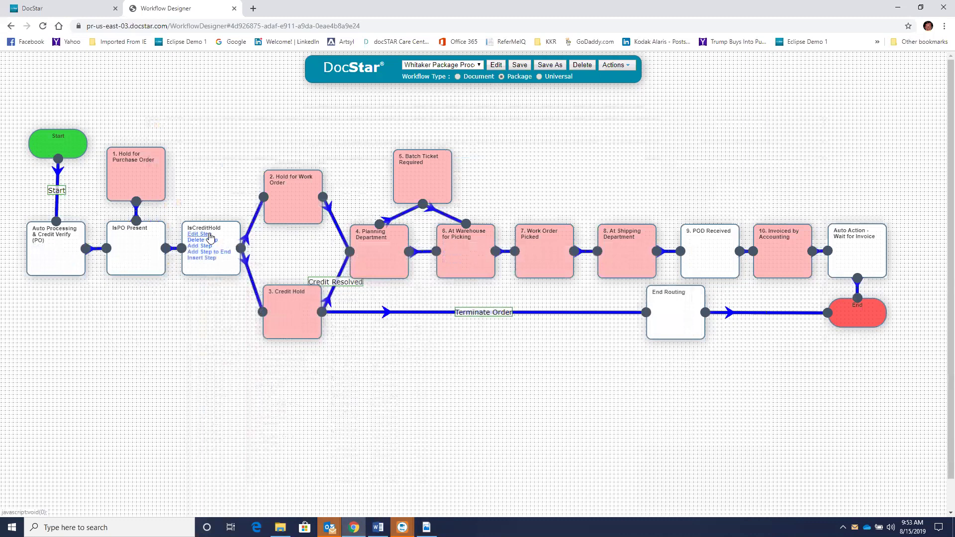
pyautogui.moveTo(298, 300)
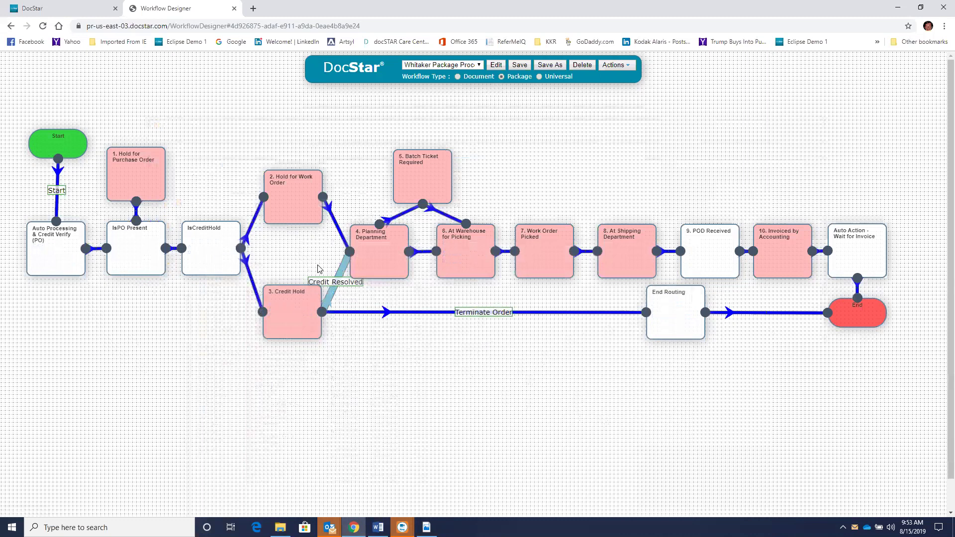
pyautogui.moveTo(272, 187)
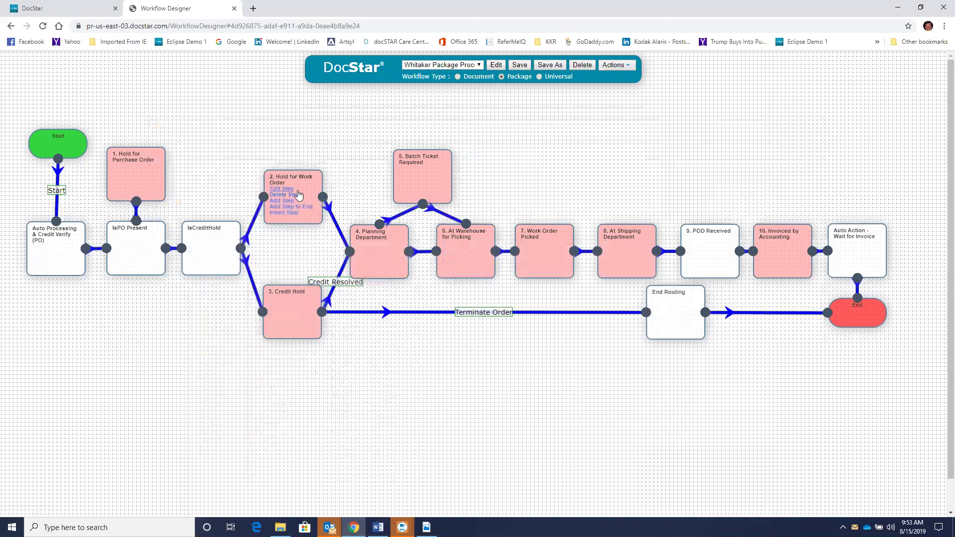
pyautogui.moveTo(382, 247)
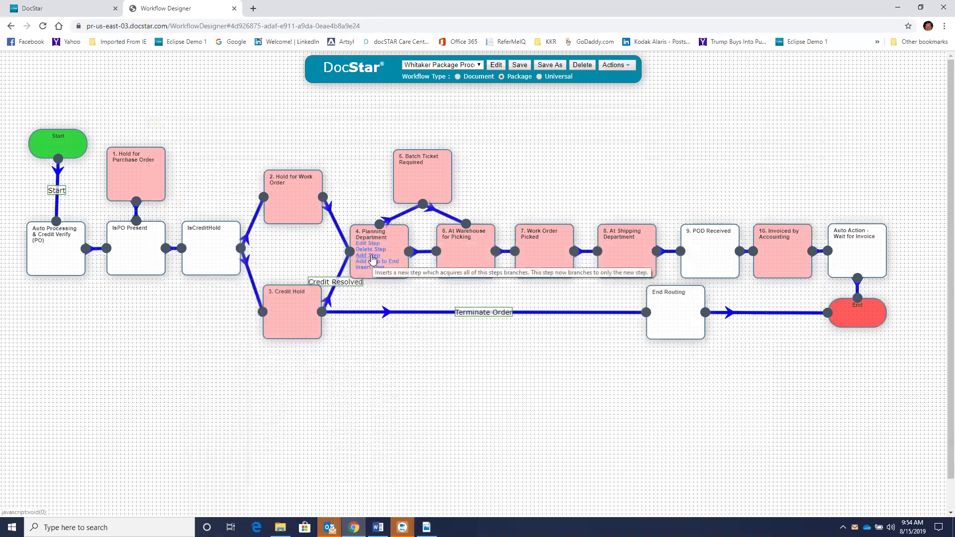
pyautogui.moveTo(427, 173)
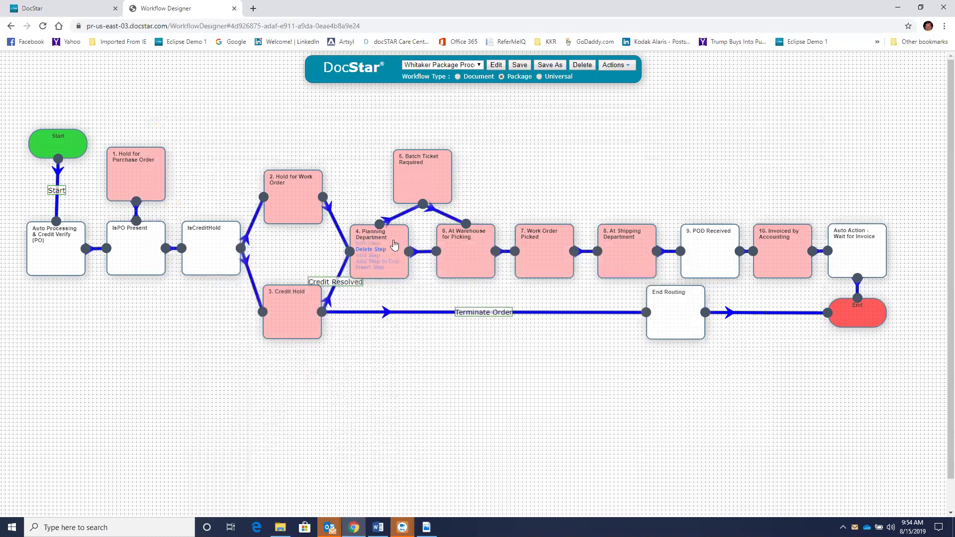
pyautogui.moveTo(470, 247)
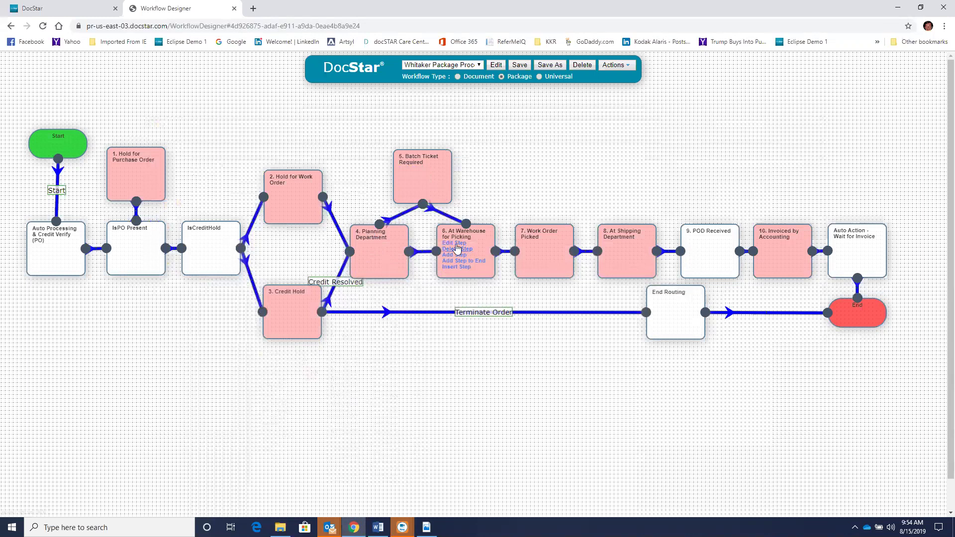
pyautogui.moveTo(614, 254)
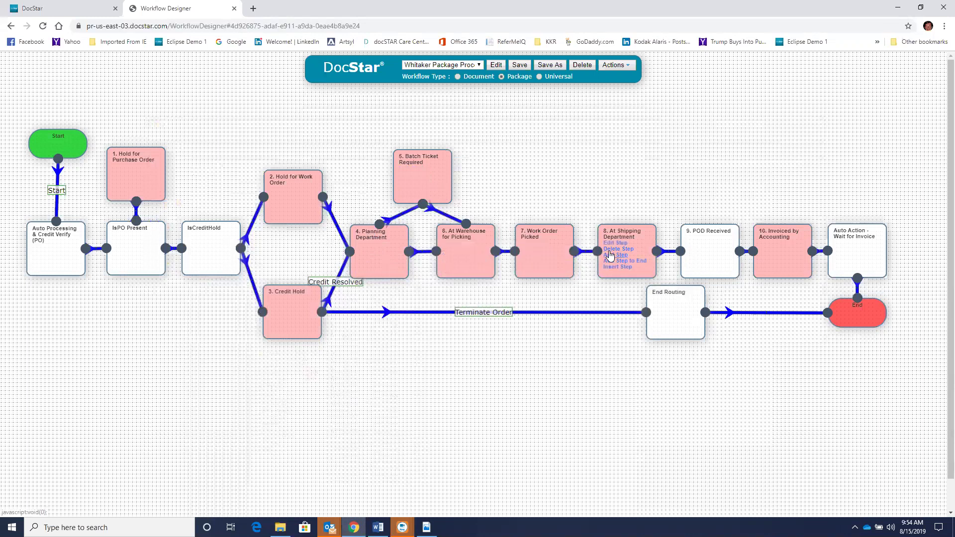
pyautogui.moveTo(710, 250)
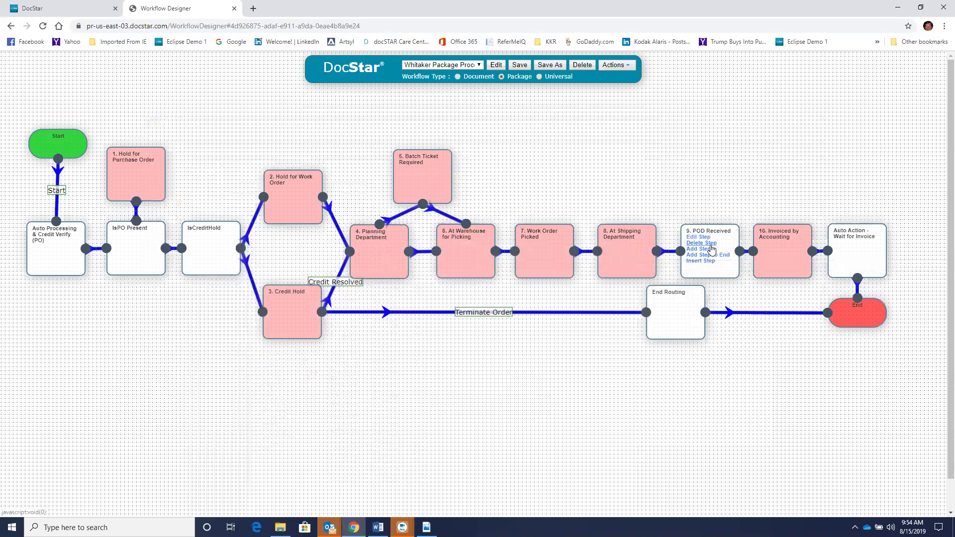
pyautogui.moveTo(781, 253)
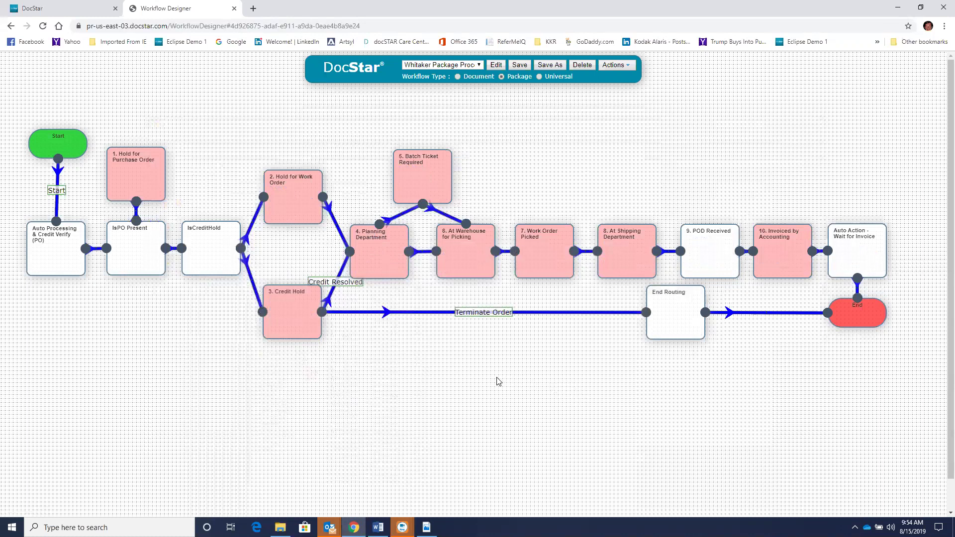
# Open the list of Whitaker order packages and check the document slots of the ABC Compounding package.
pyautogui.click(84, 11)
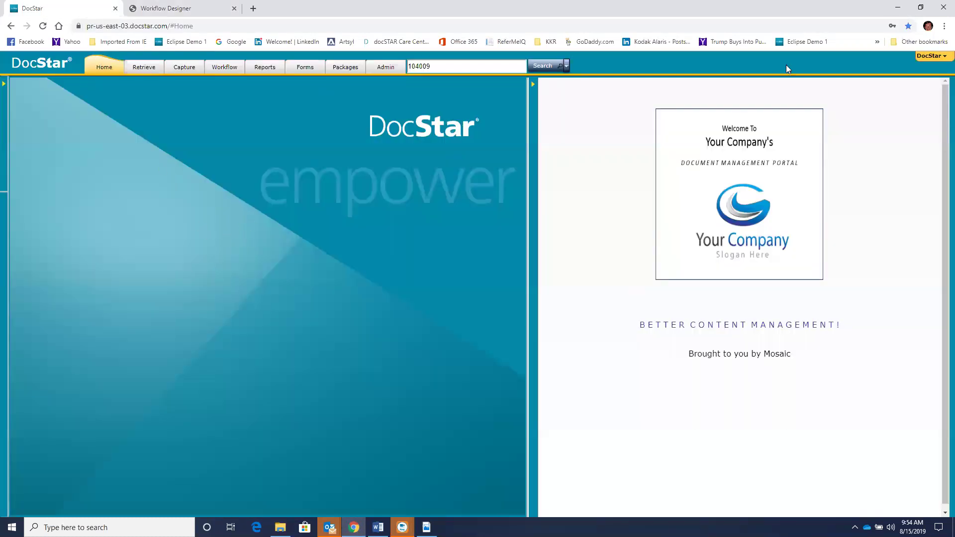
pyautogui.click(930, 56)
pyautogui.click(350, 69)
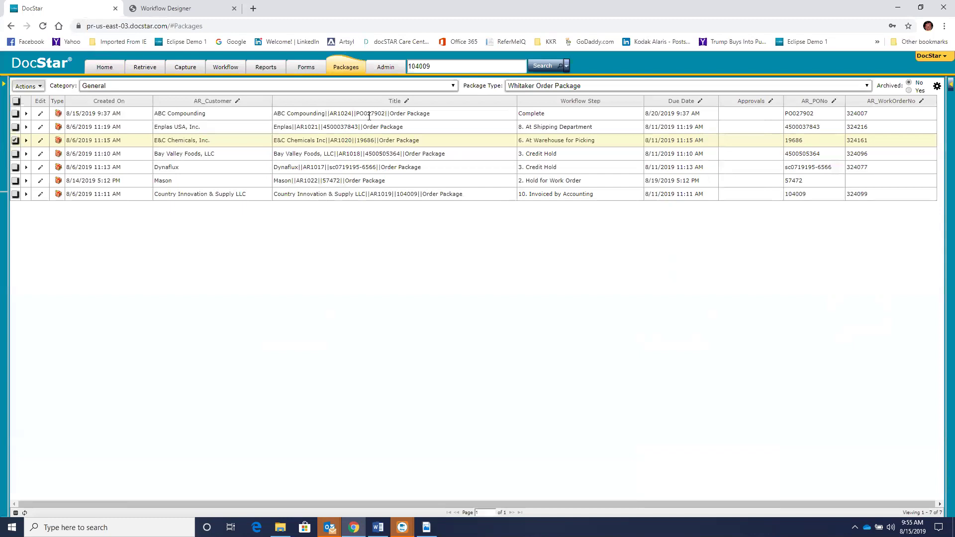
pyautogui.click(26, 114)
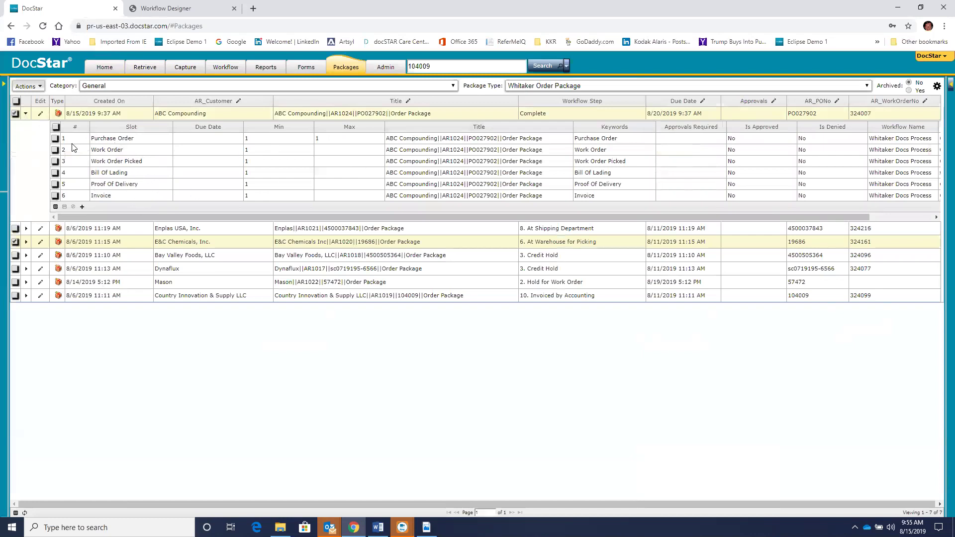
pyautogui.click(25, 114)
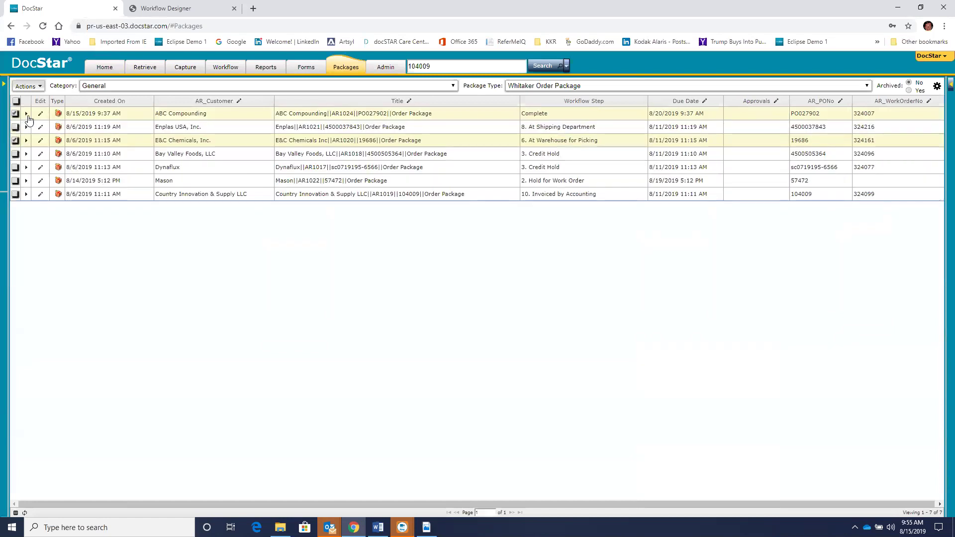
# Open the ABC Compounding order package and view its Work Order document.
pyautogui.doubleClick(98, 113)
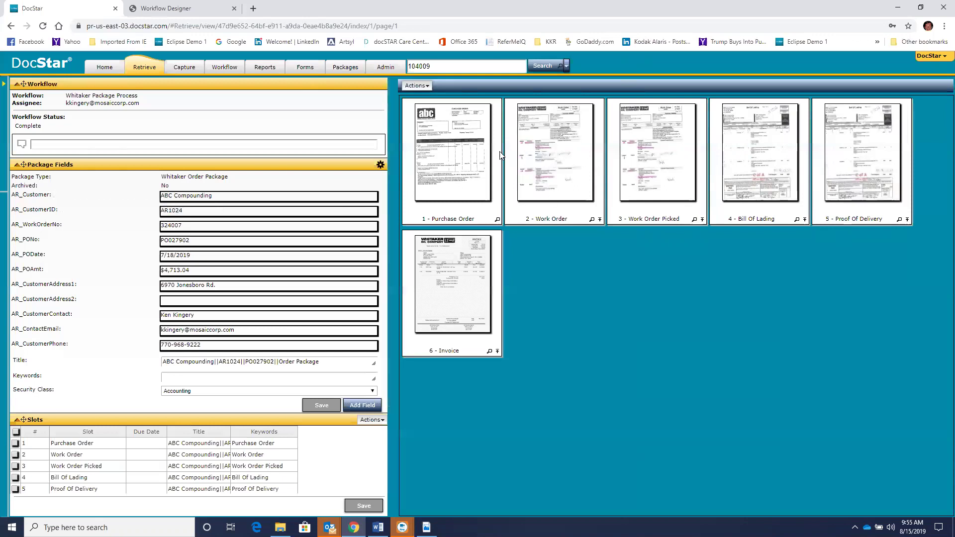
pyautogui.doubleClick(549, 157)
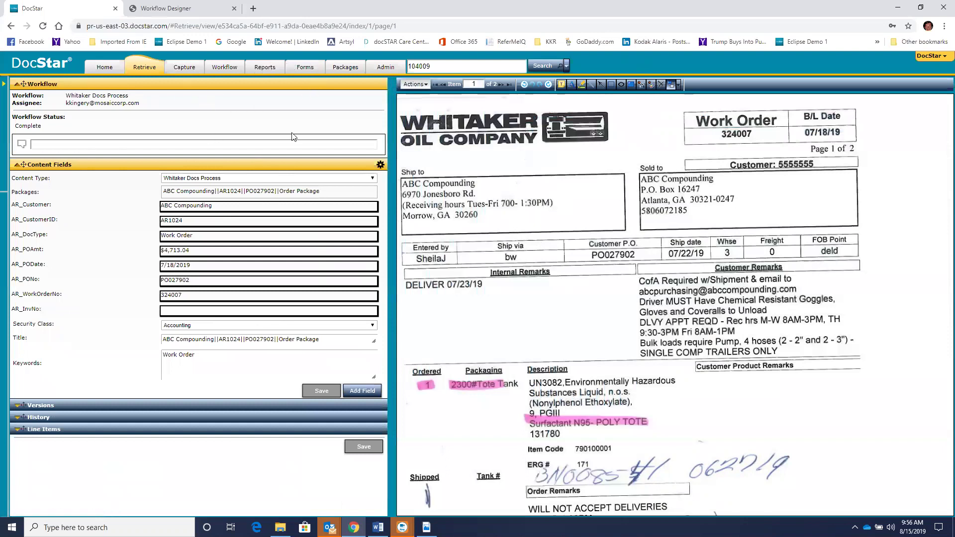
# Run a search on the purchase order number already entered and check the package workflow diagram again.
pyautogui.click(432, 65)
pyautogui.click(543, 66)
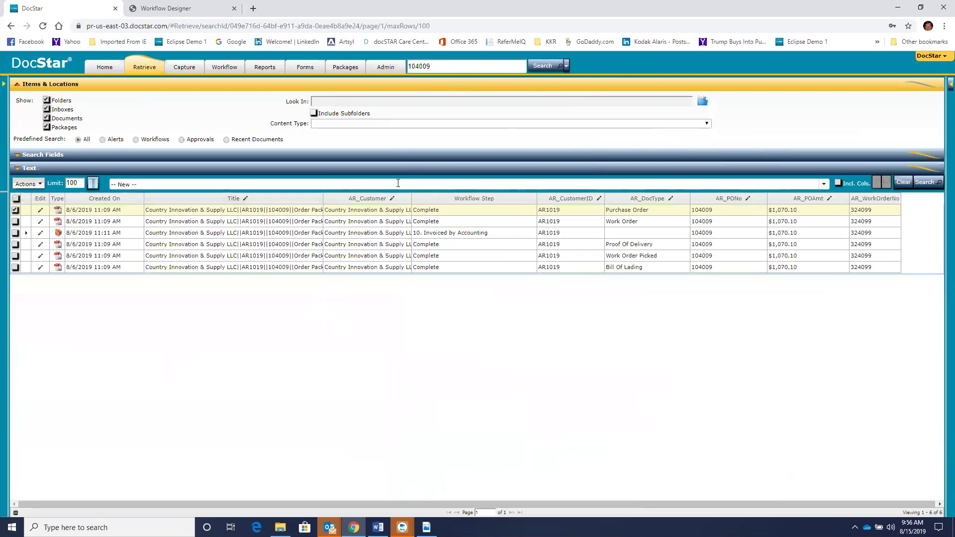
pyautogui.click(200, 10)
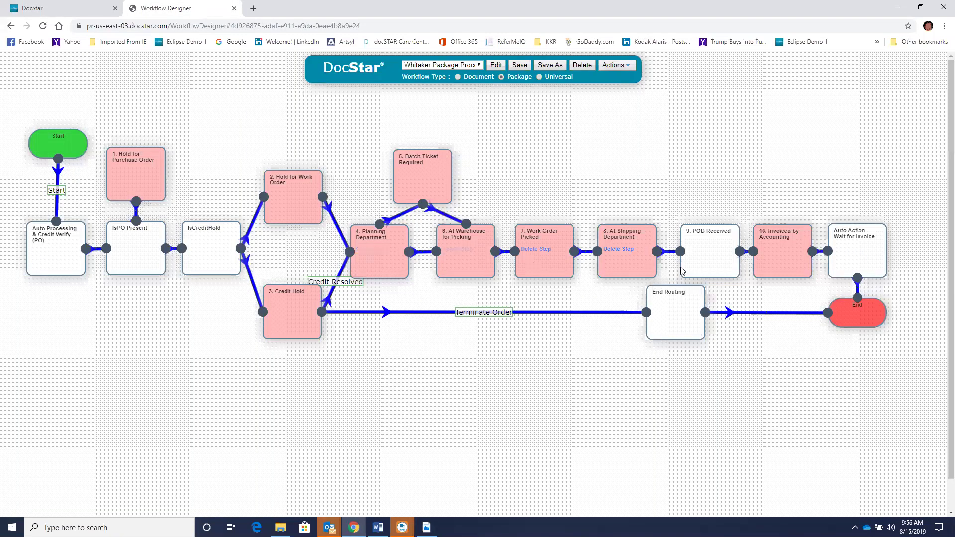
pyautogui.click(83, 10)
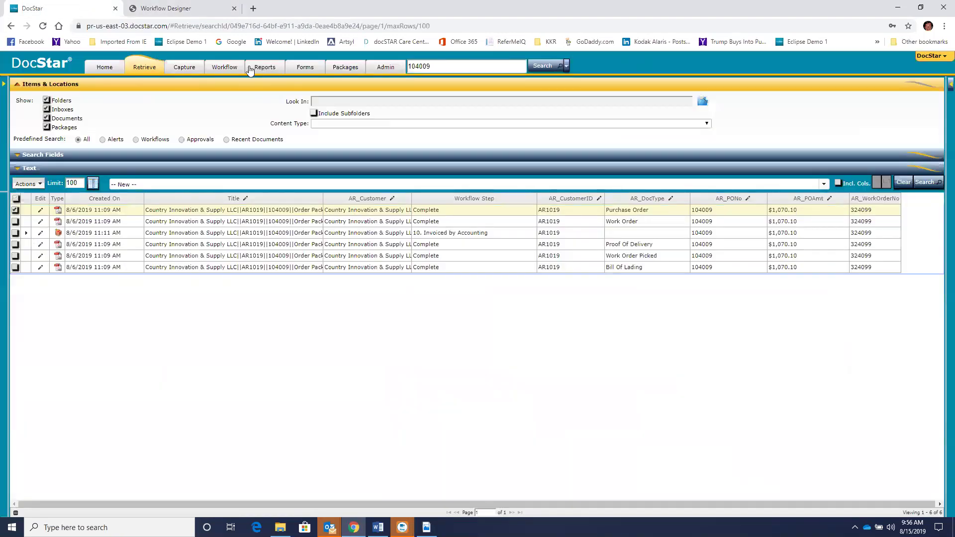
# Sort the Whitaker order packages by workflow step and select the ABC Compounding package.
pyautogui.click(344, 69)
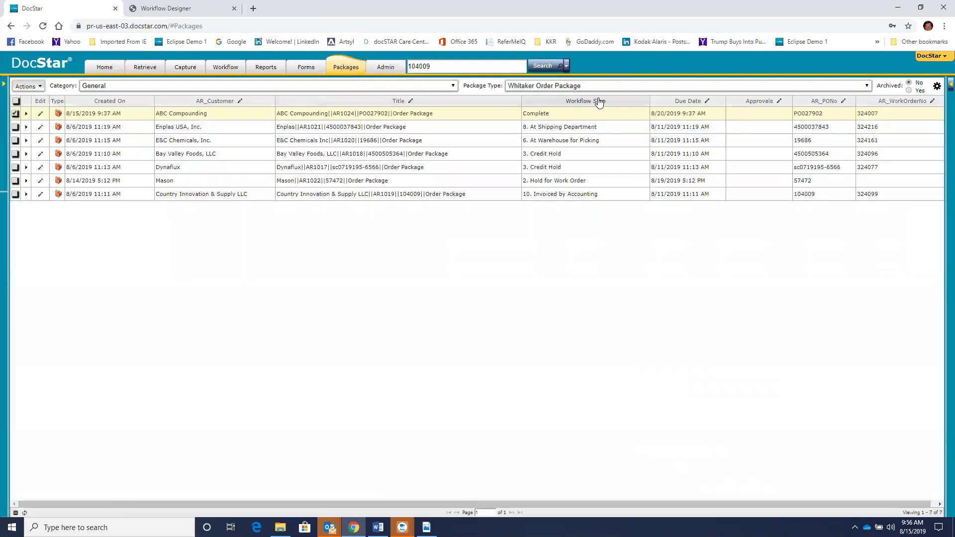
pyautogui.click(578, 101)
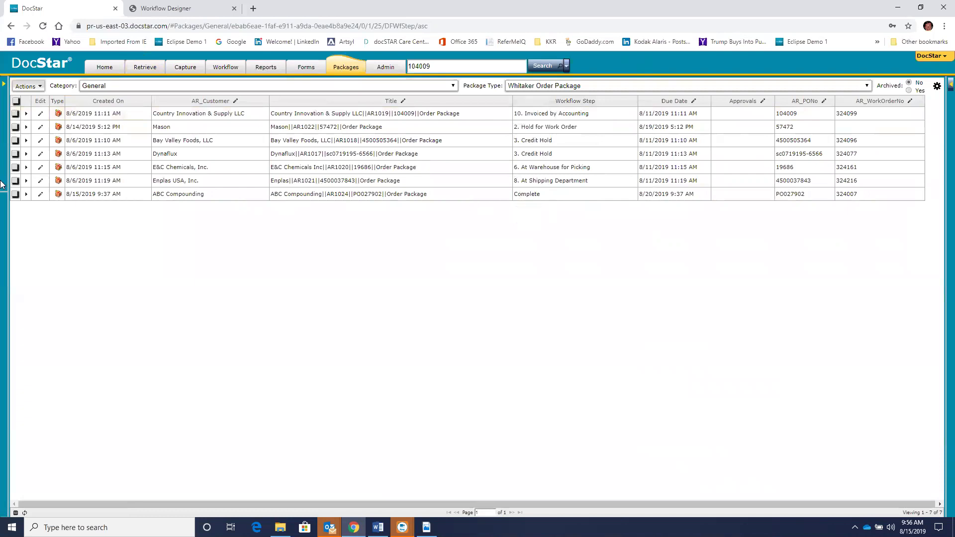
pyautogui.click(15, 194)
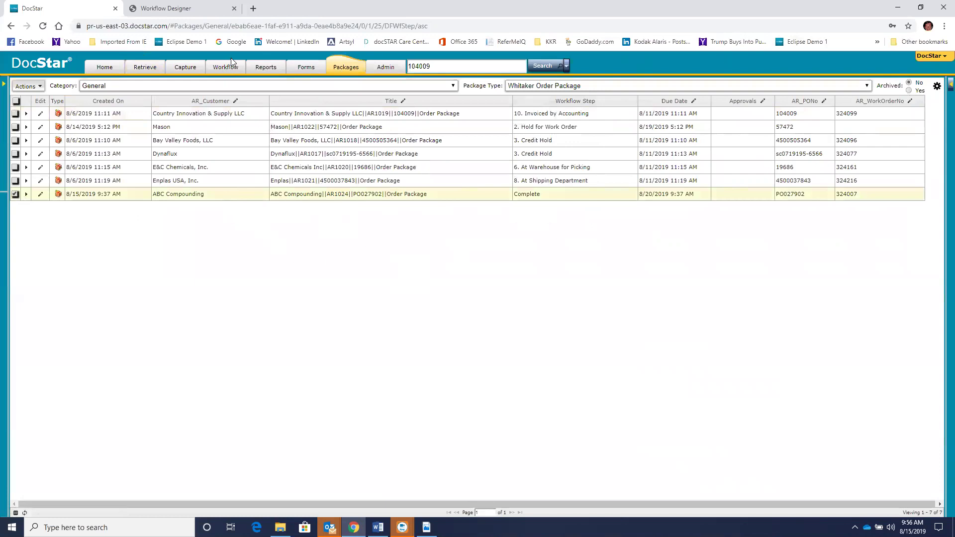
# Search the repository for the E&C Chemicals purchase order number.
pyautogui.doubleClick(424, 67)
pyautogui.write('1')
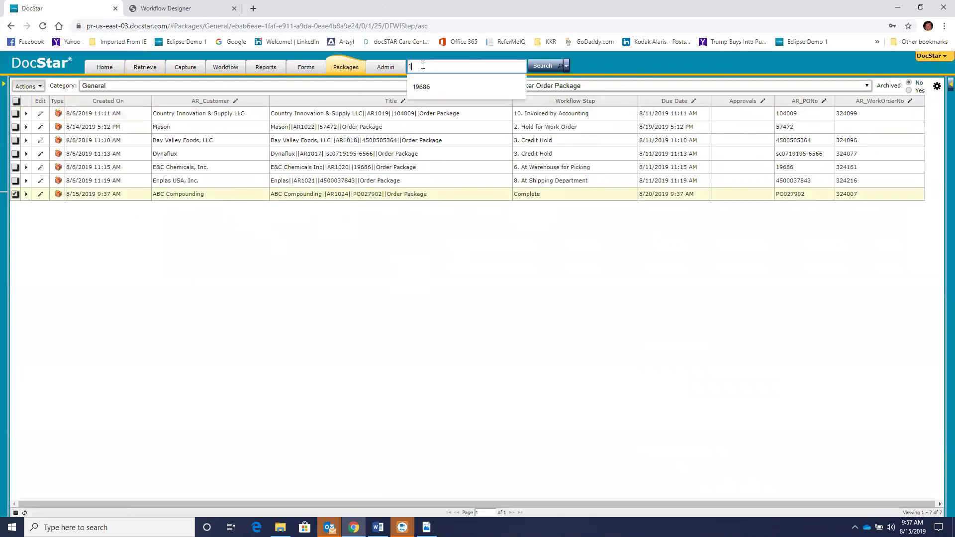
pyautogui.write('9')
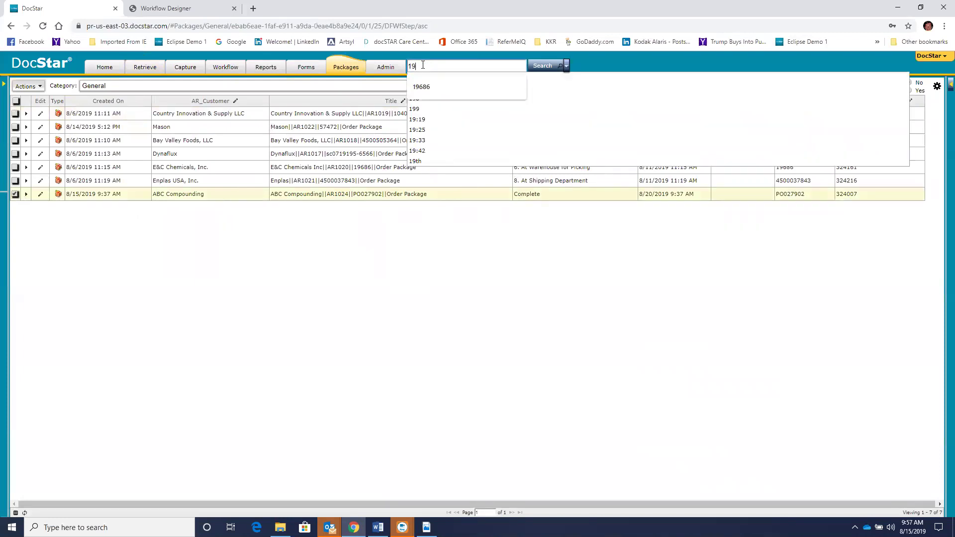
pyautogui.write('686')
pyautogui.press('Return')
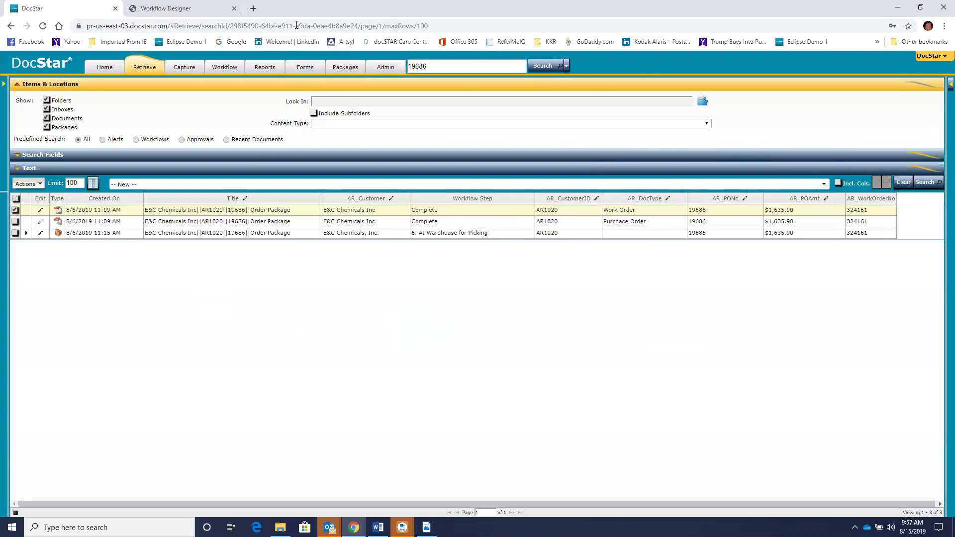
# Open the E&C Chemicals order package and submit its "At Warehouse for Picking" step to advance the workflow.
pyautogui.click(348, 71)
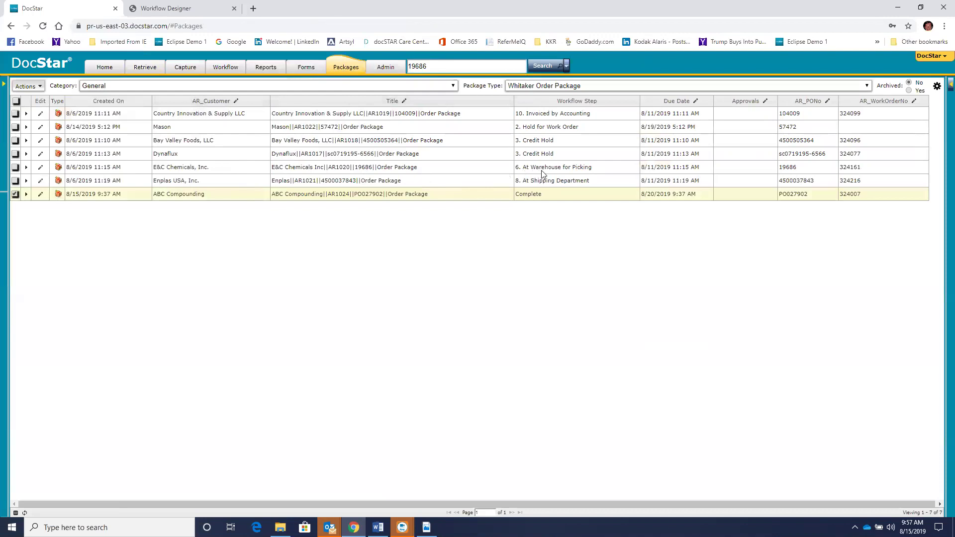
pyautogui.doubleClick(423, 169)
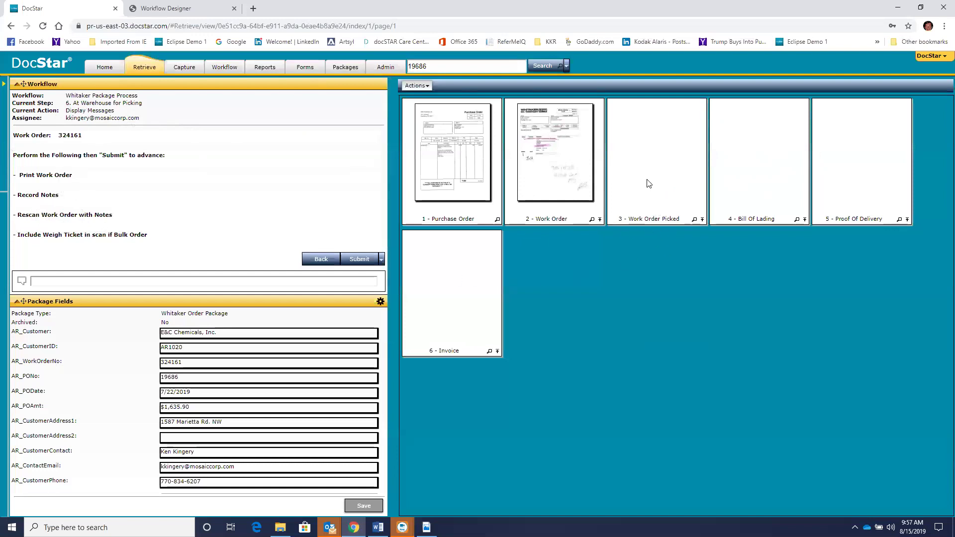
pyautogui.click(360, 259)
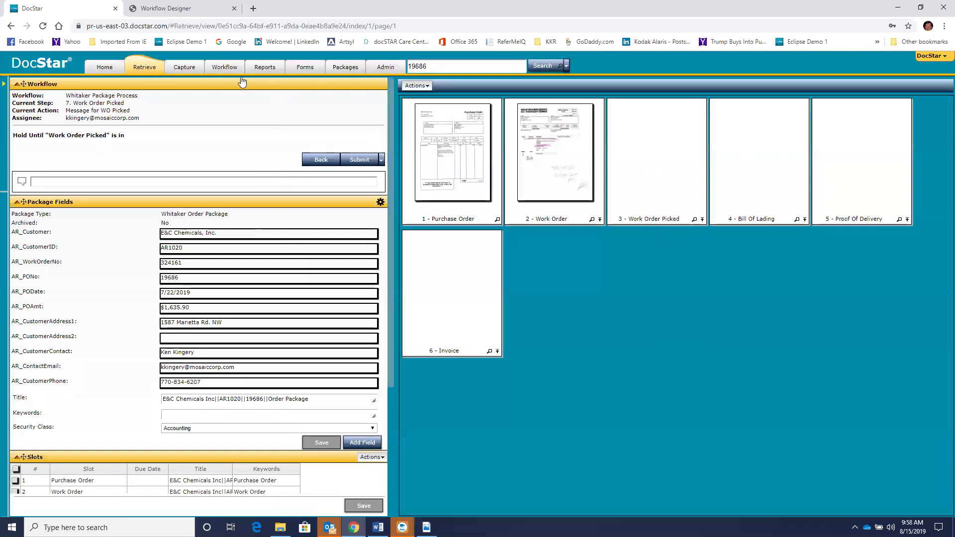
# Open E&C Work Order - Picked.pdf from the workflow queue and submit it with the document type Work Order Picked.
pyautogui.click(227, 70)
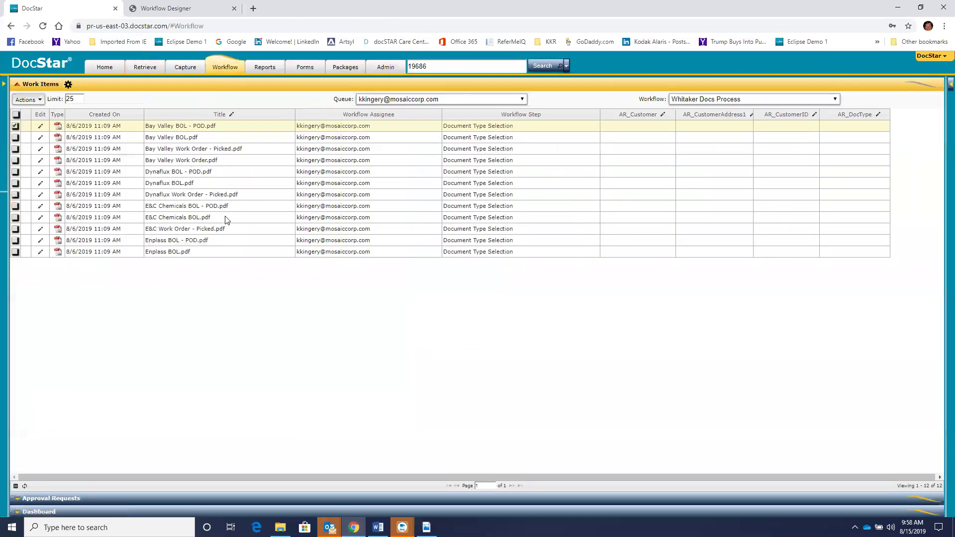
pyautogui.doubleClick(226, 232)
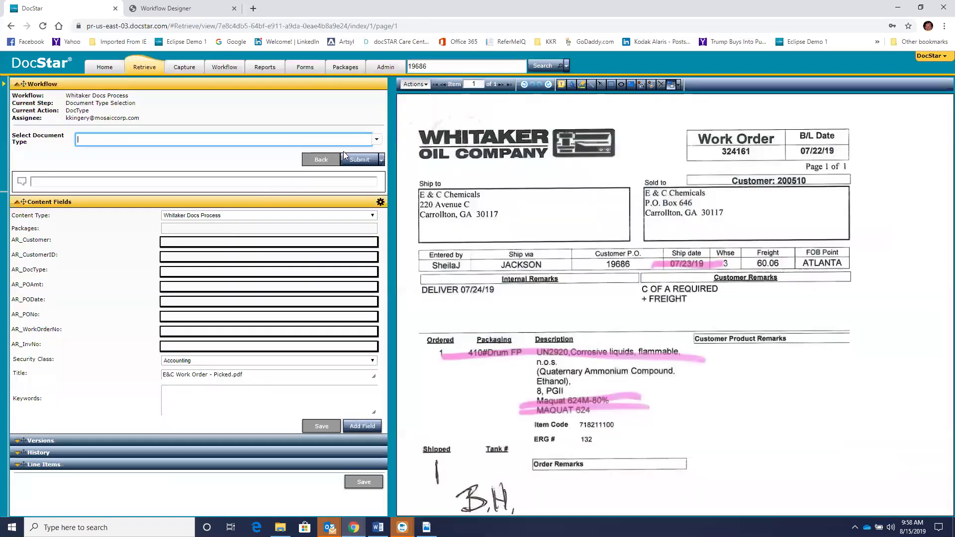
pyautogui.write('w')
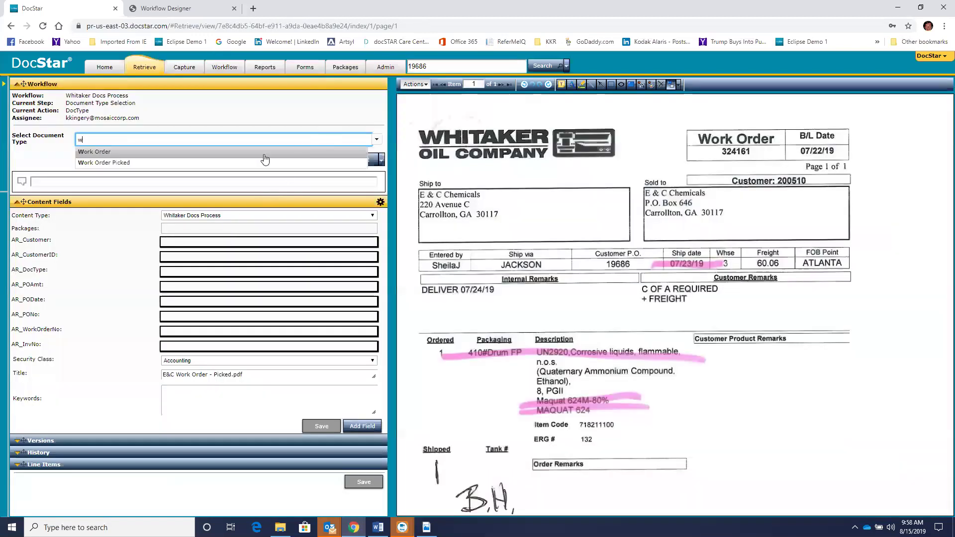
pyautogui.click(125, 164)
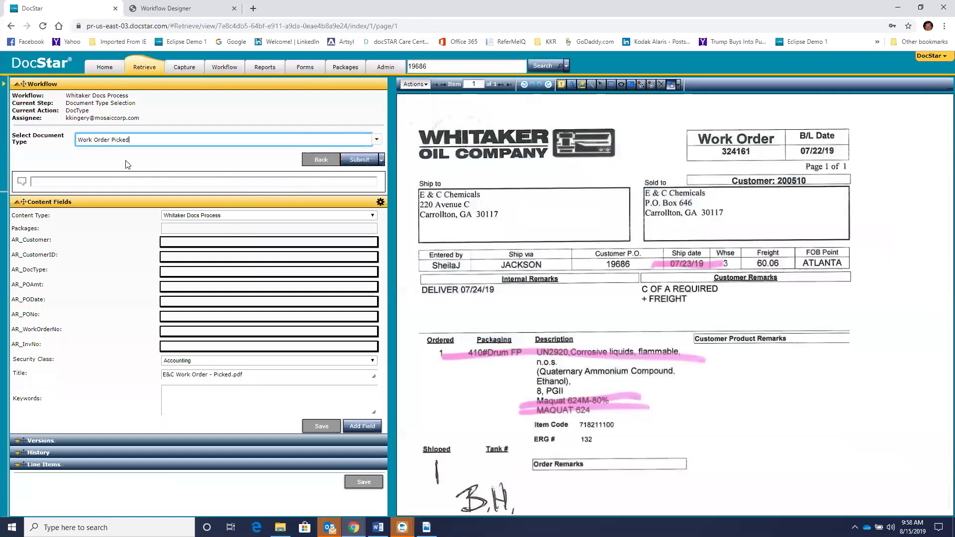
pyautogui.click(367, 164)
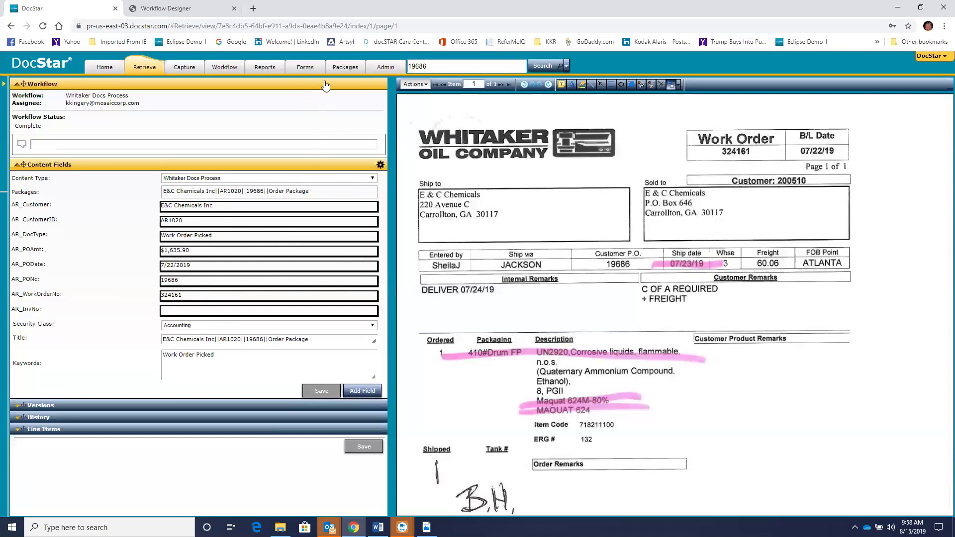
# Reopen the E&C Chemicals order package from the package list.
pyautogui.click(343, 69)
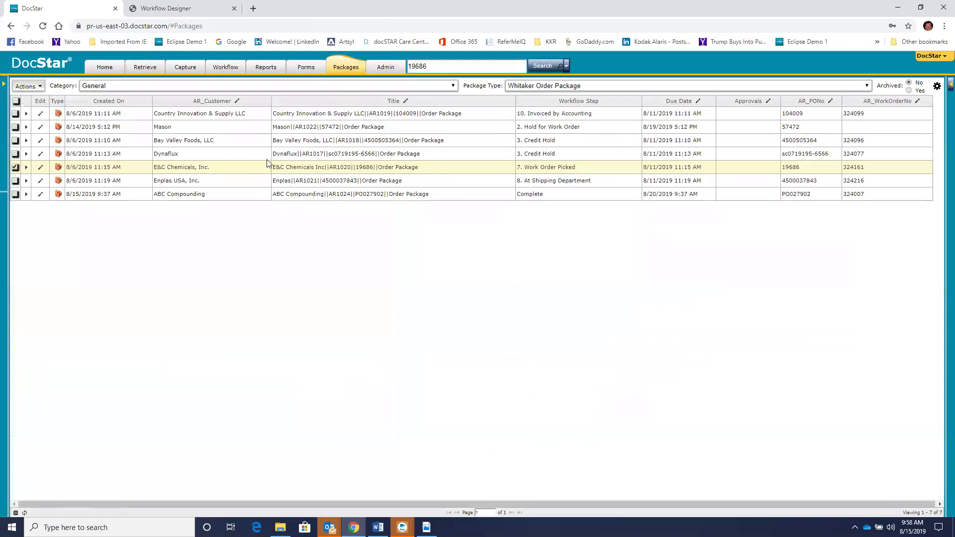
pyautogui.doubleClick(308, 167)
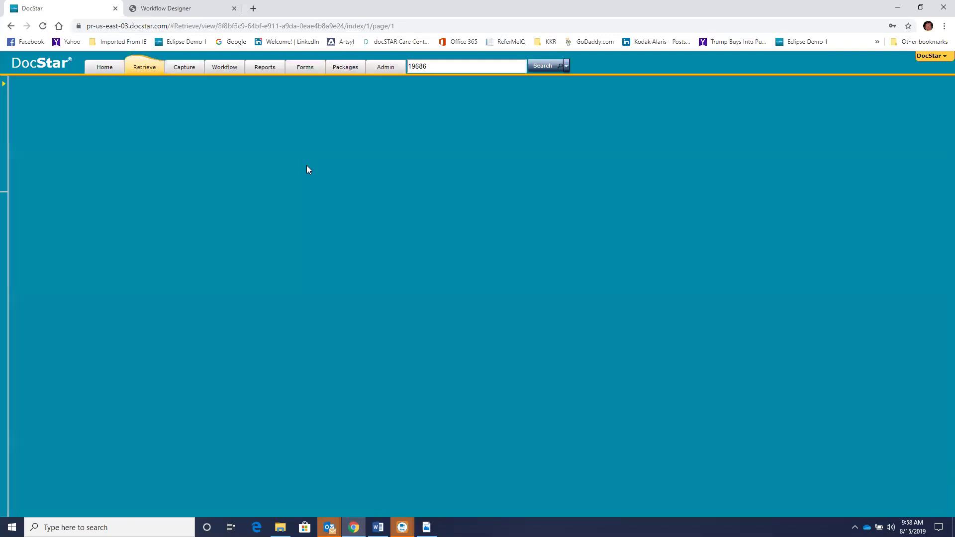